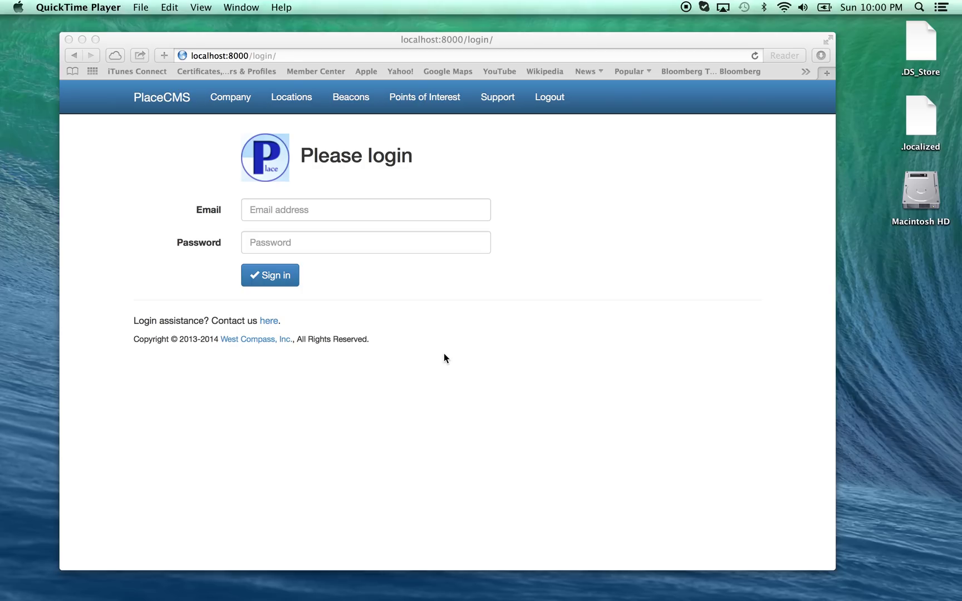
- Sign in with the account e-mail and password, declining to save the password
click(256, 217)
click(256, 213)
key(super+v)
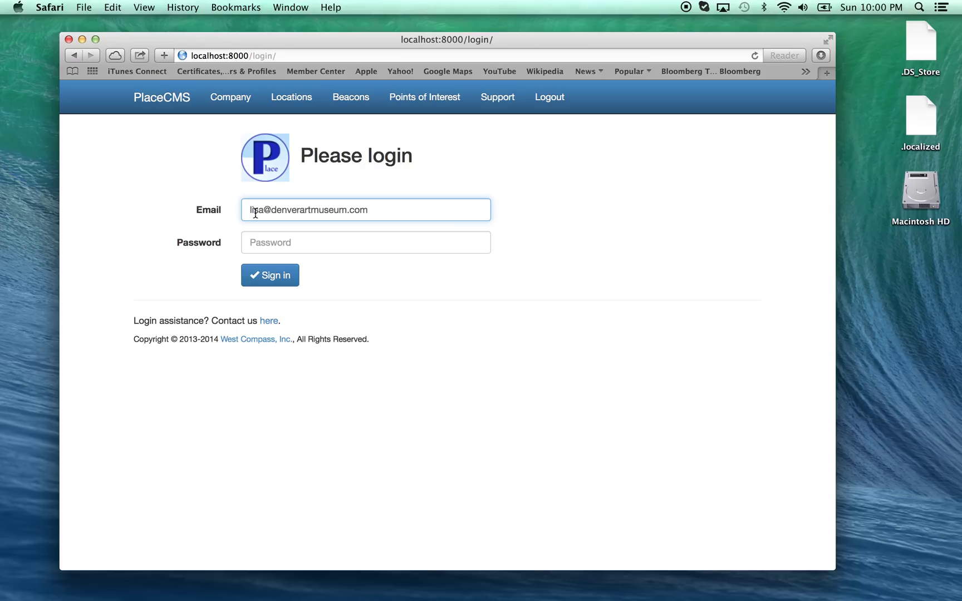
click(256, 245)
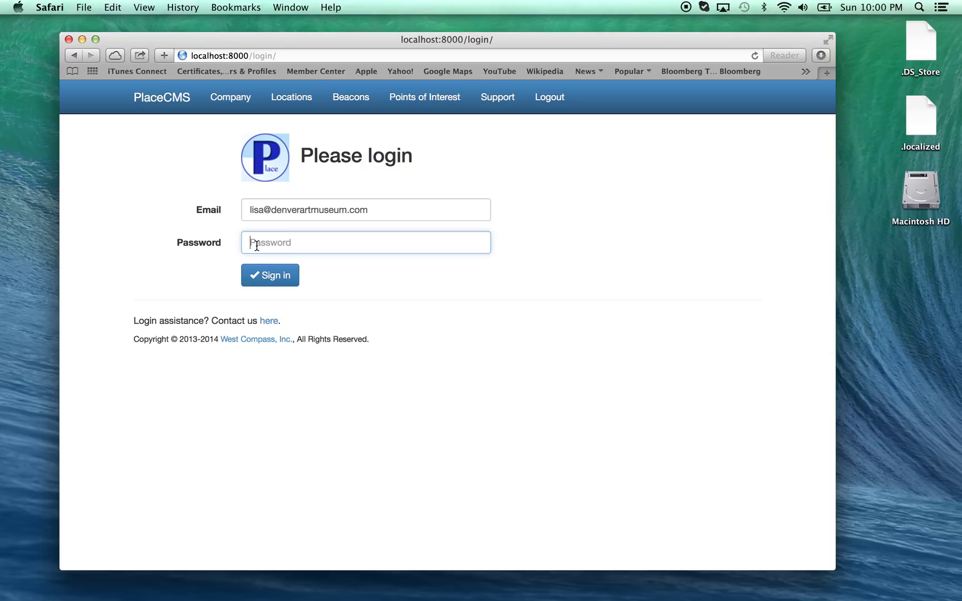
text(••••••••)
click(275, 278)
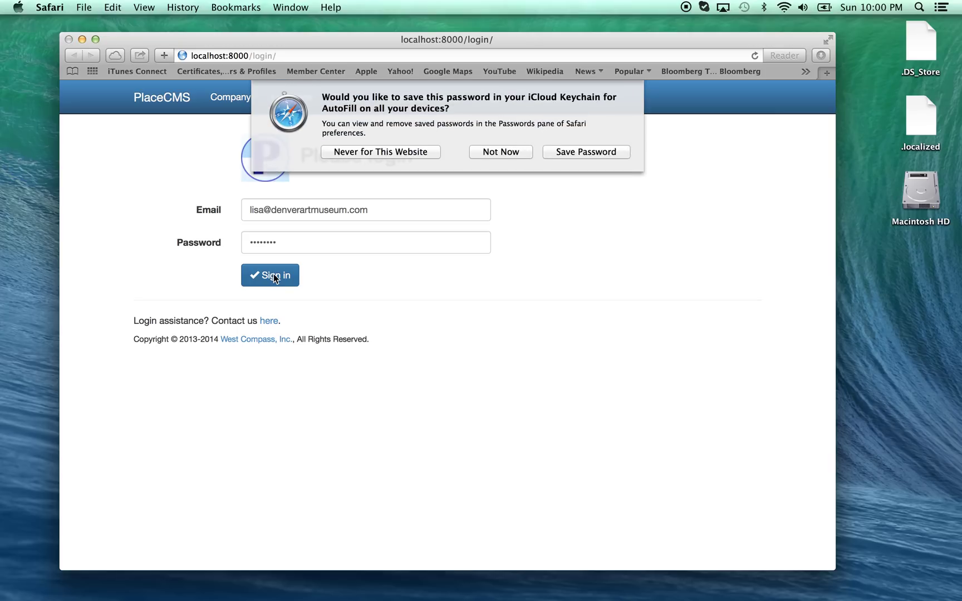
click(484, 153)
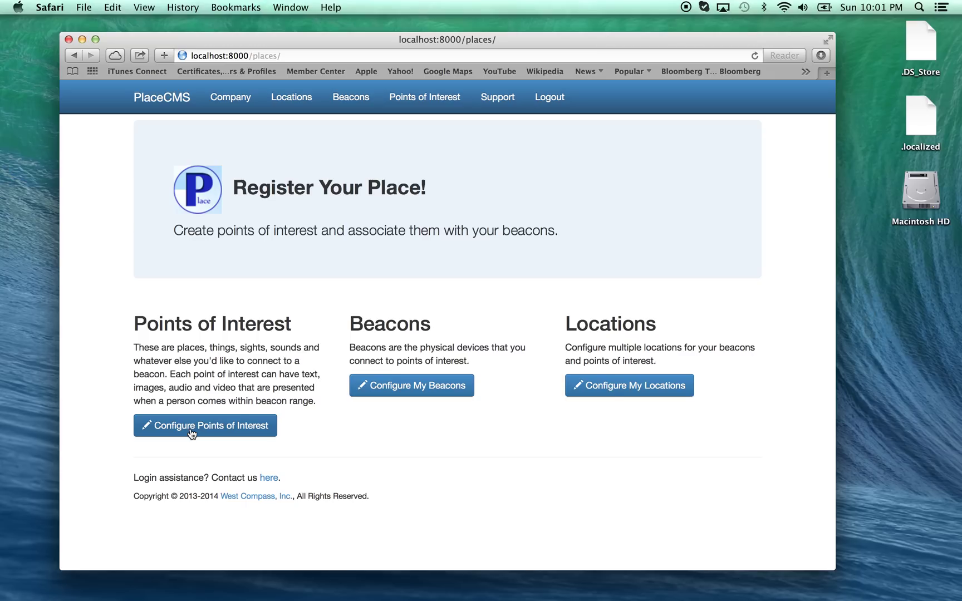
- Open Configure My Locations to list Main Museum and Gallery1
click(615, 392)
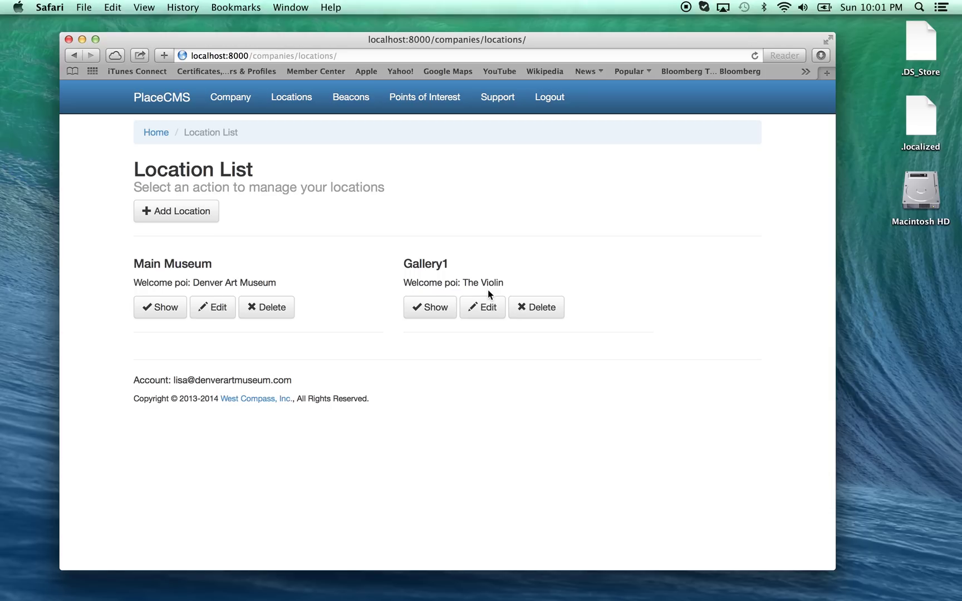
- Create location 'Gallery2' with welcome POI 'Forces of Energy from a Sun' and save it
click(189, 217)
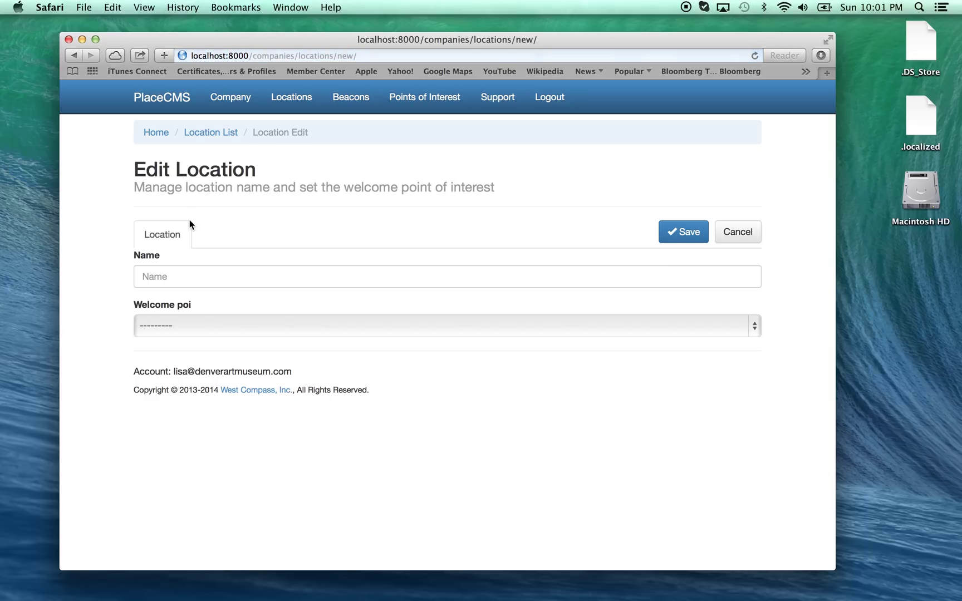
click(185, 278)
text(G)
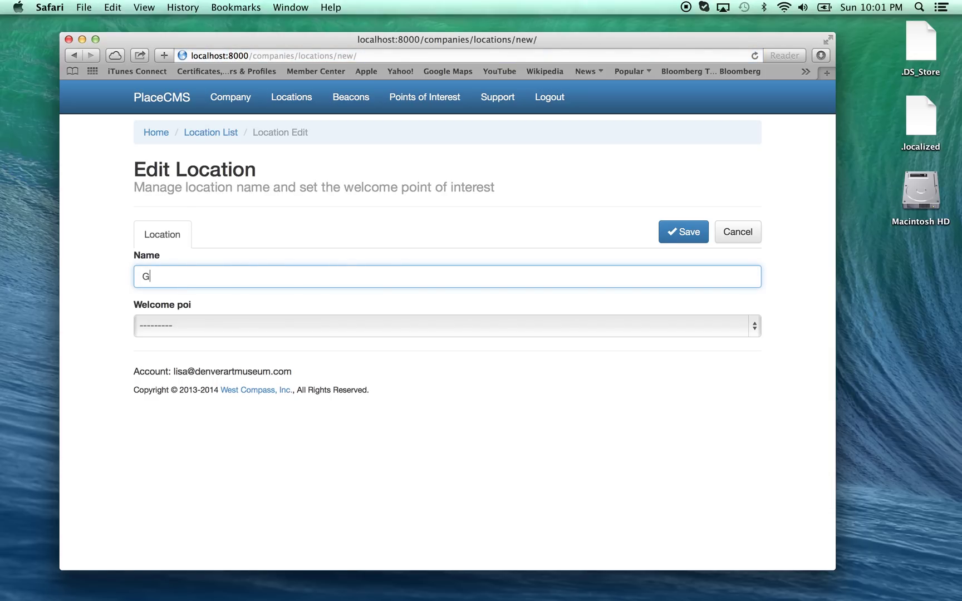
text(allery)
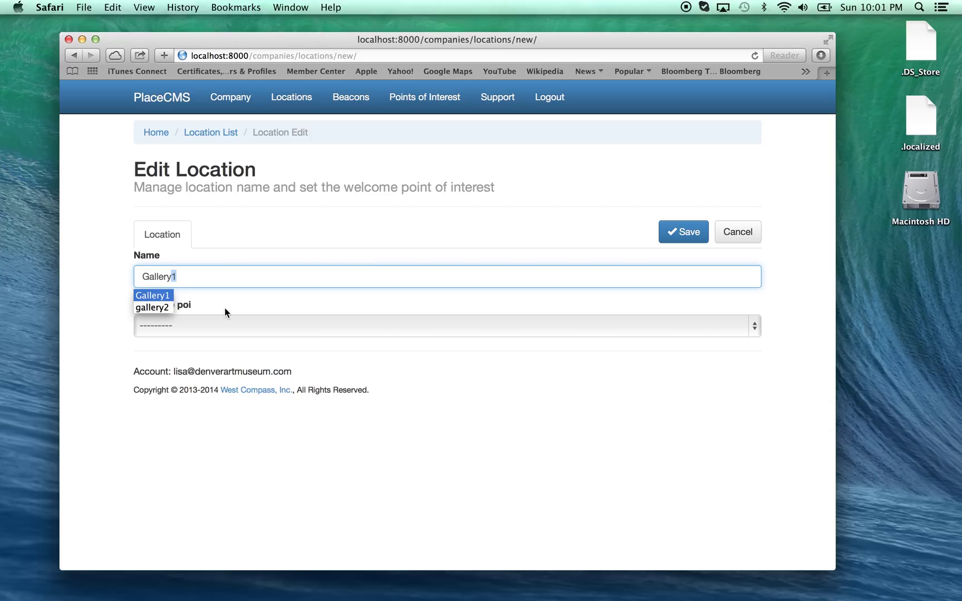
text(2)
click(213, 327)
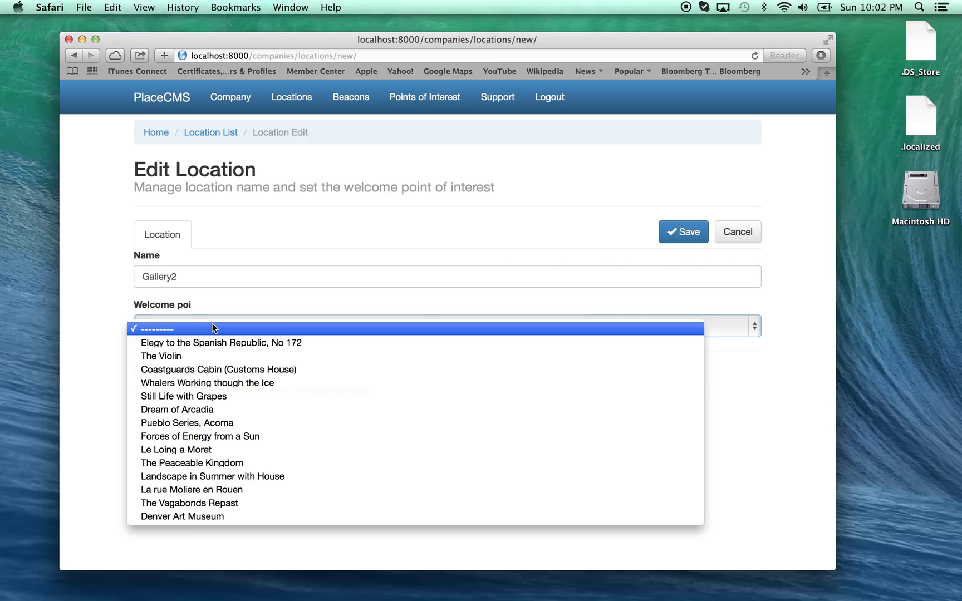
click(219, 436)
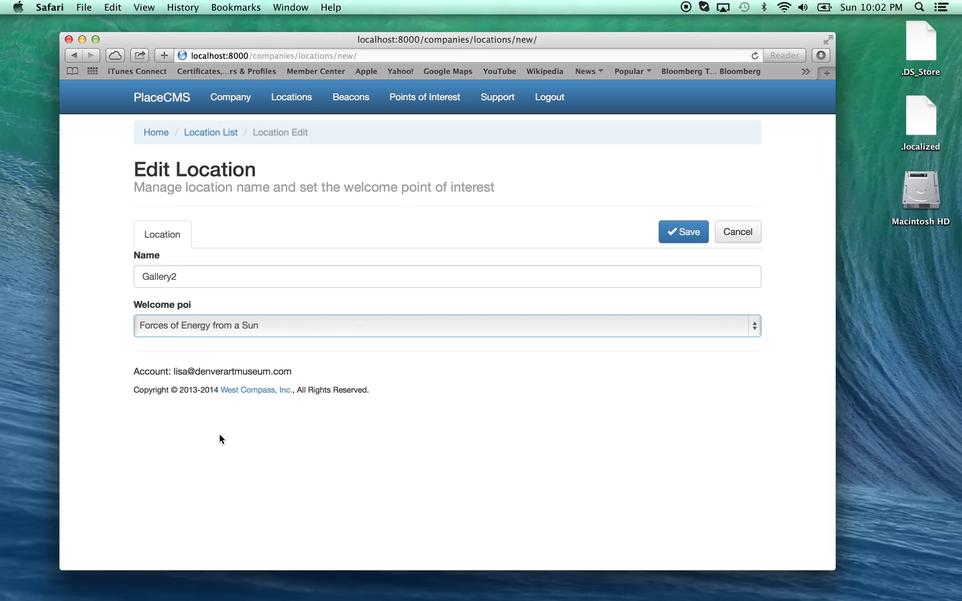
click(691, 233)
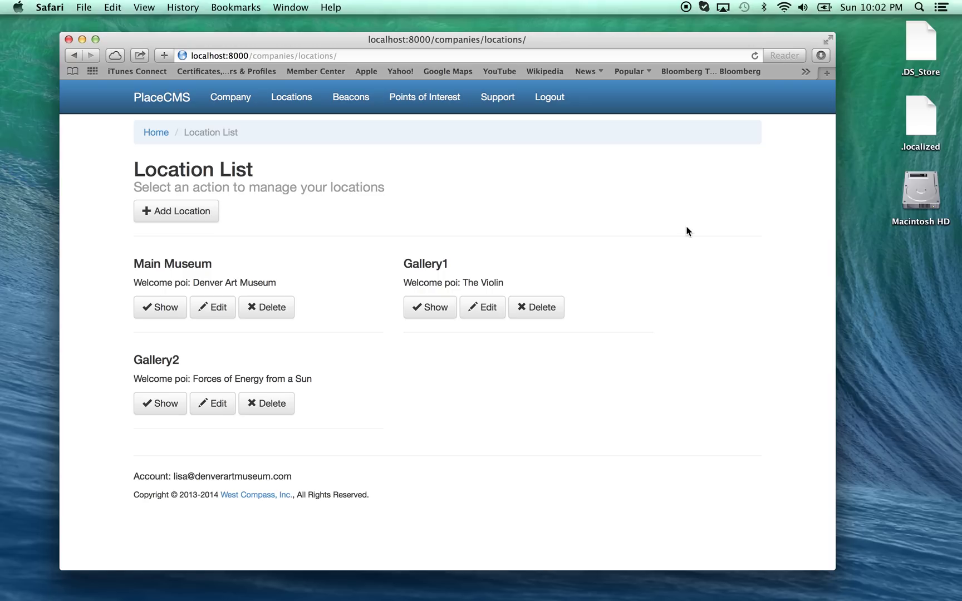
- Review Beacon1–Beacon13 at Main Museum, highlighting Beacon11's linked point of interest
click(344, 103)
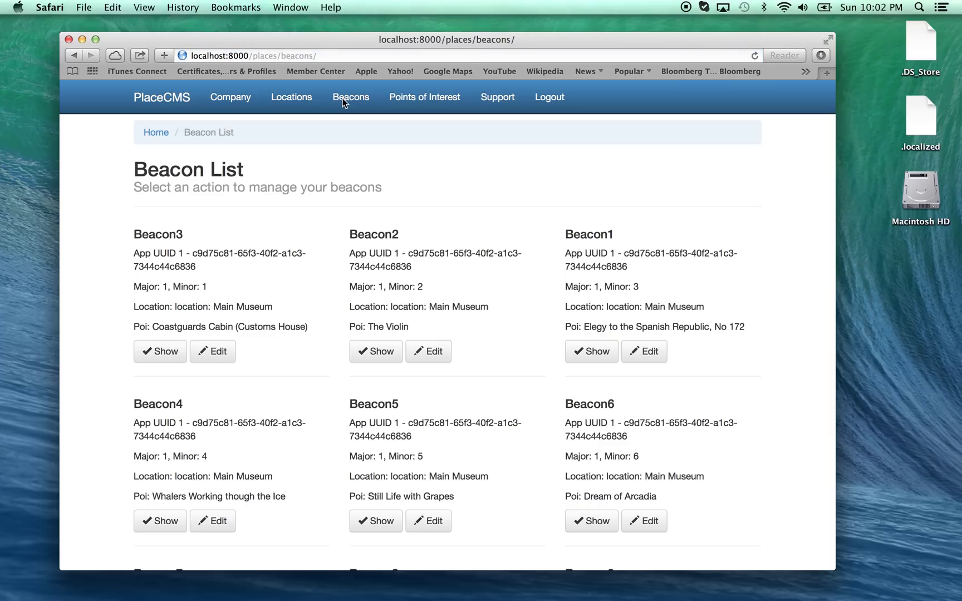
scroll(534, 434, down, 3)
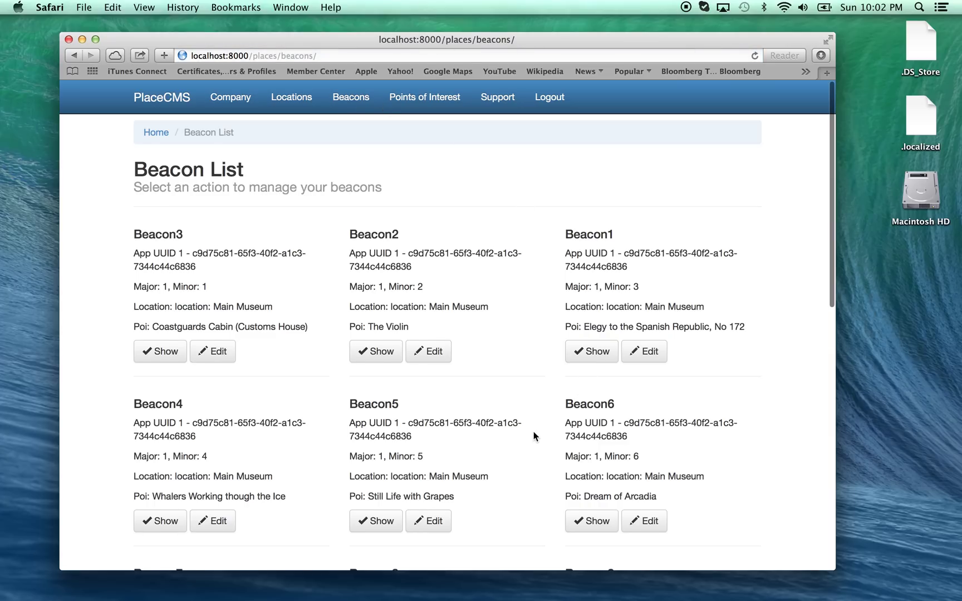
scroll(533, 433, down, 9)
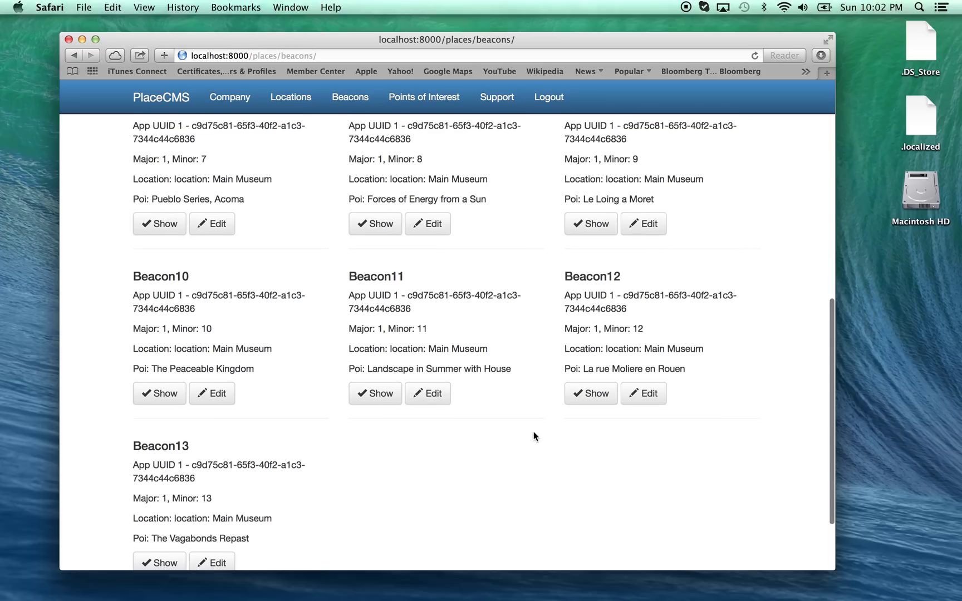
scroll(534, 435, up, 2)
scroll(533, 435, down, 3)
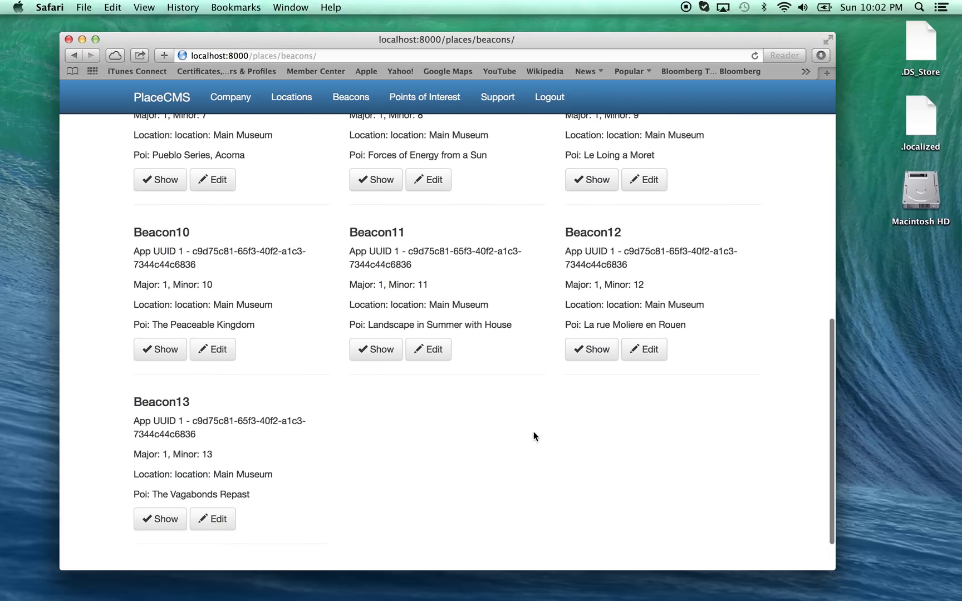
scroll(534, 431, up, 3)
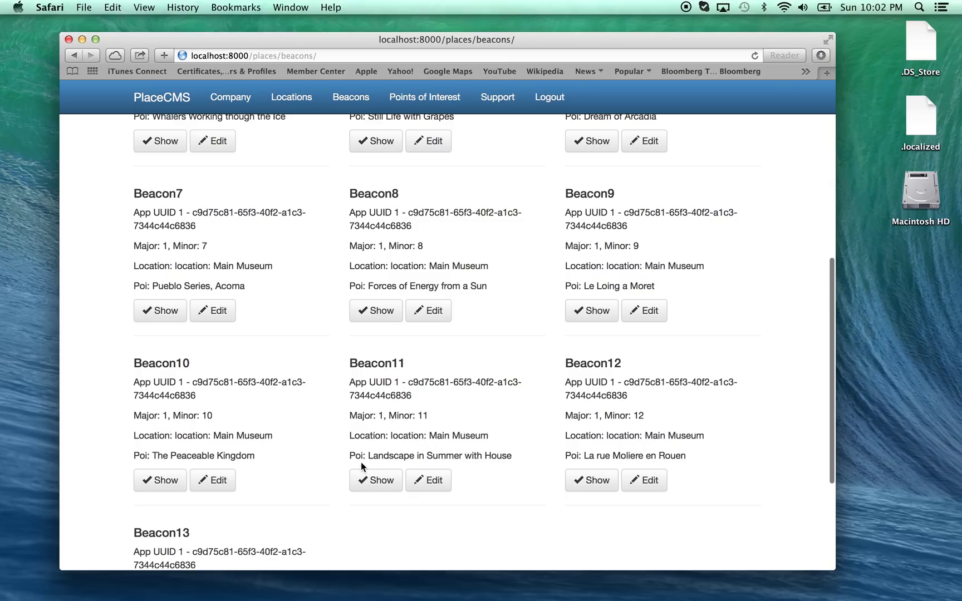
drag(355, 458, 515, 457)
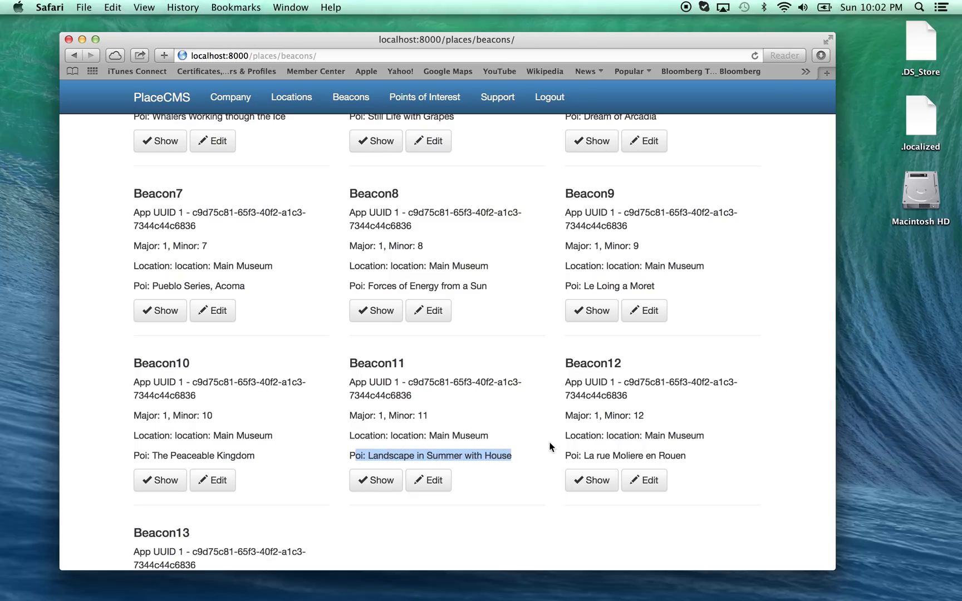
scroll(498, 396, up, 7)
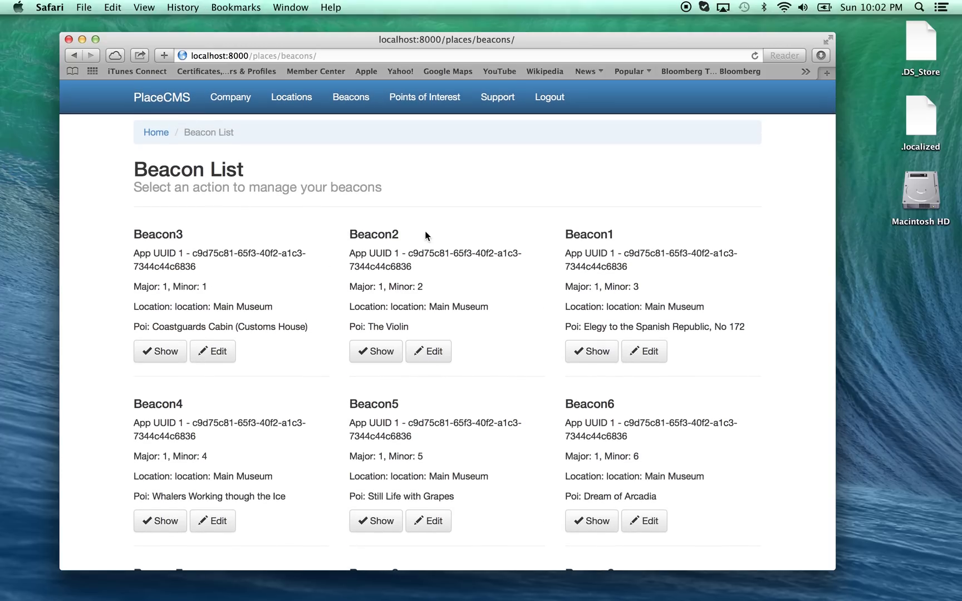
- Browse the Points of Interest list, including The Violin and Still Life with Grapes
click(420, 98)
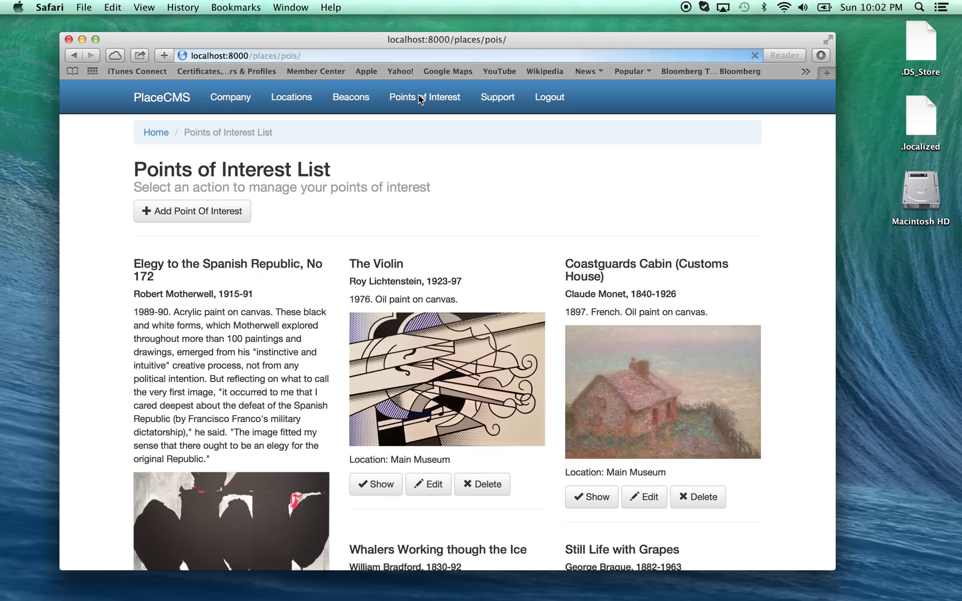
scroll(481, 345, down, 2)
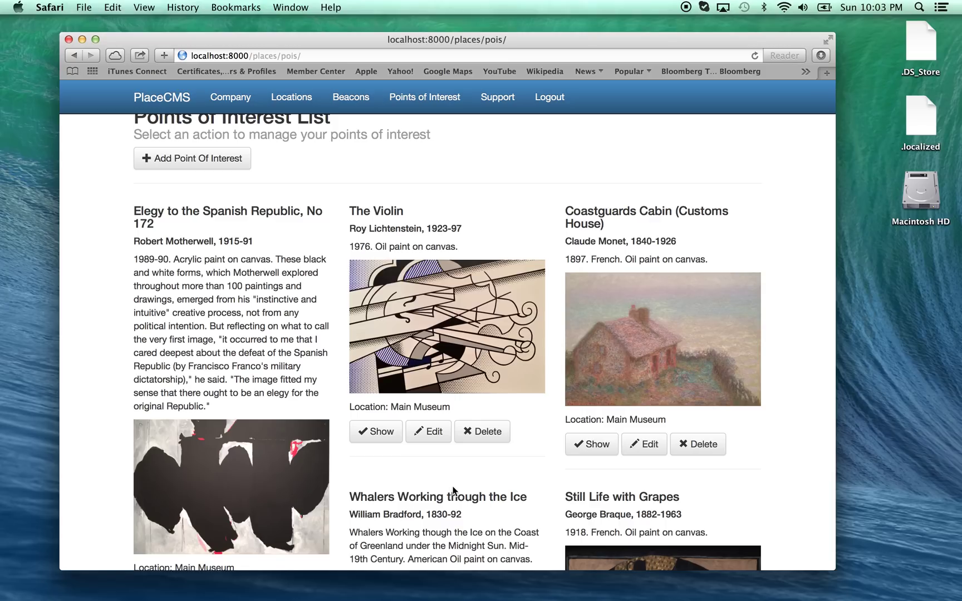
scroll(435, 465, down, 5)
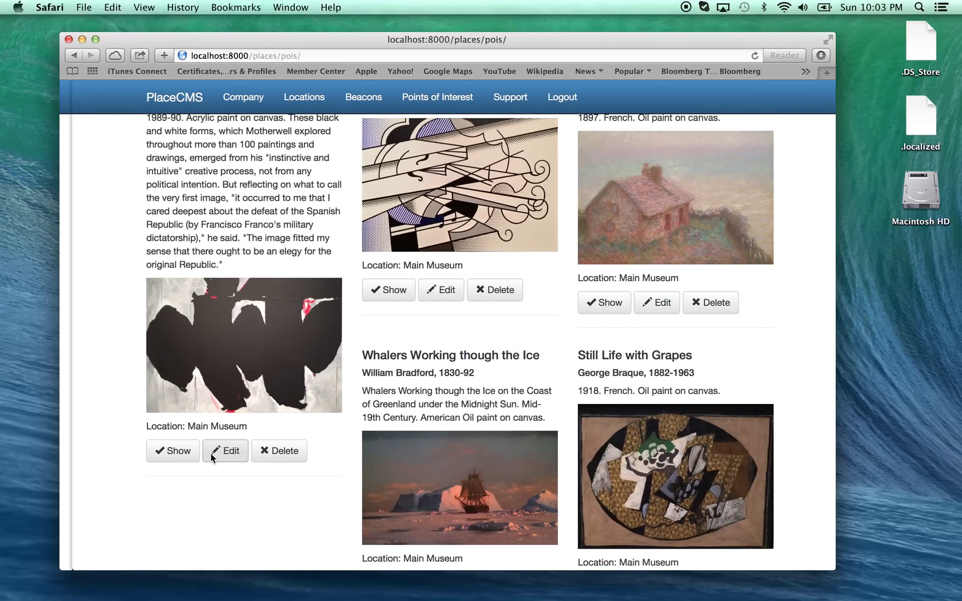
scroll(211, 452, down, 2)
scroll(210, 453, down, 2)
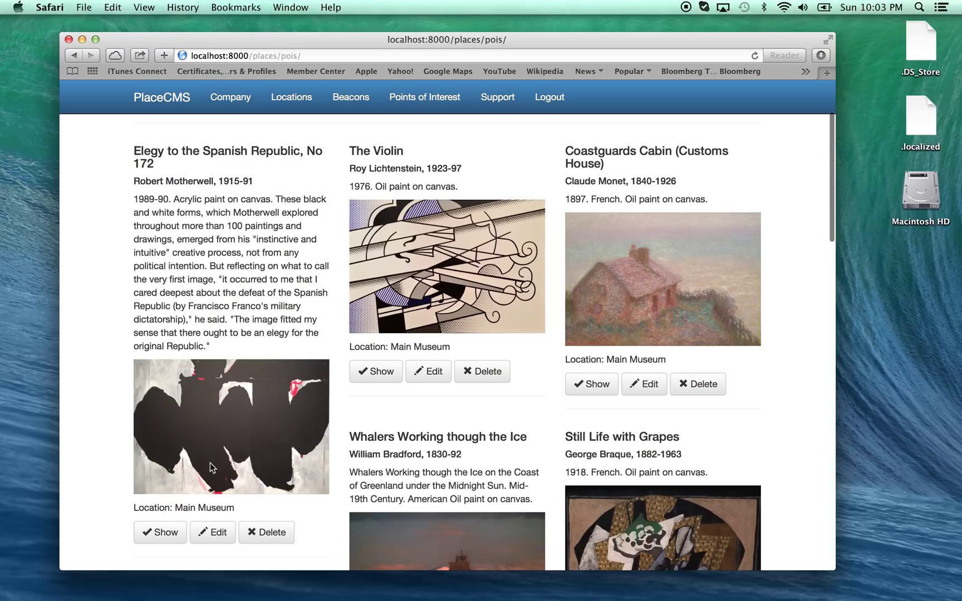
- Edit 'Elegy to the Spanish Republic, No 172', review its form, and show More Content fields
click(206, 537)
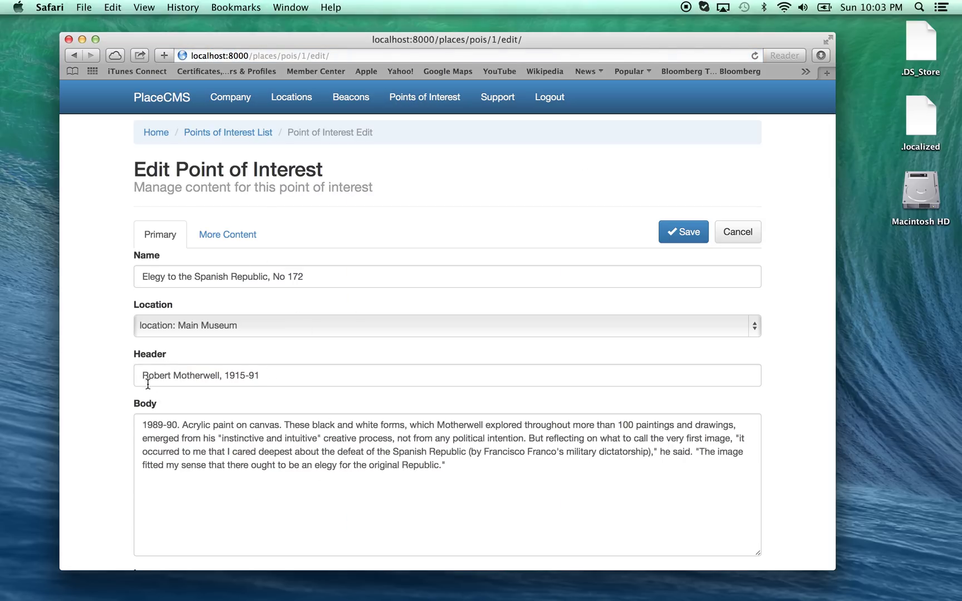
scroll(555, 476, down, 5)
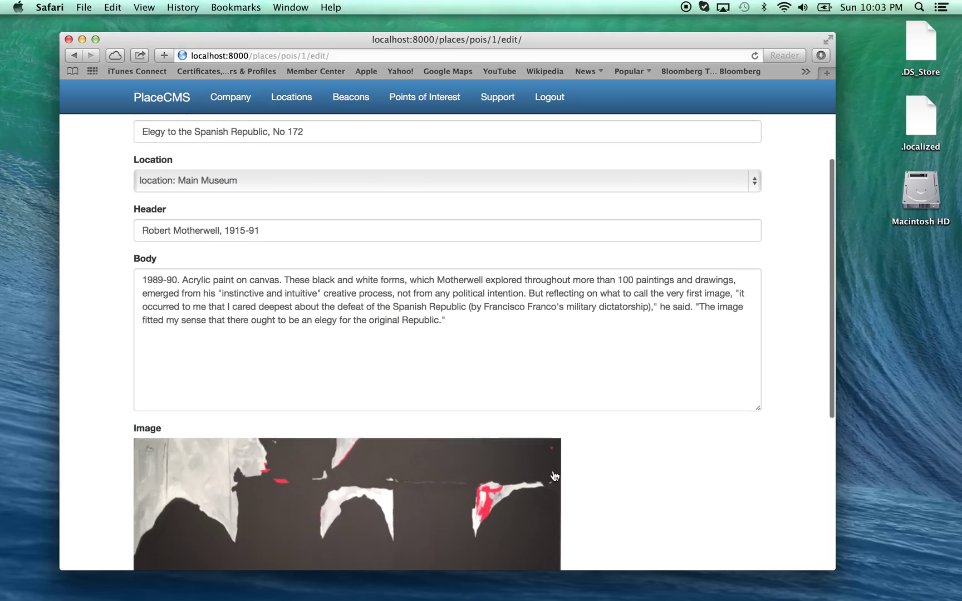
scroll(555, 476, down, 10)
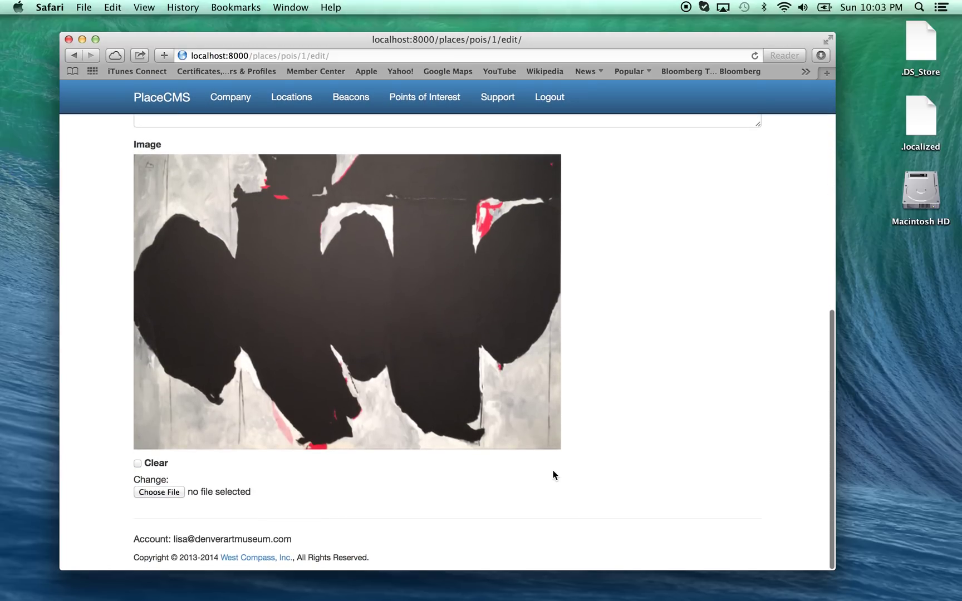
scroll(555, 475, up, 6)
scroll(555, 476, down, 5)
scroll(554, 476, up, 9)
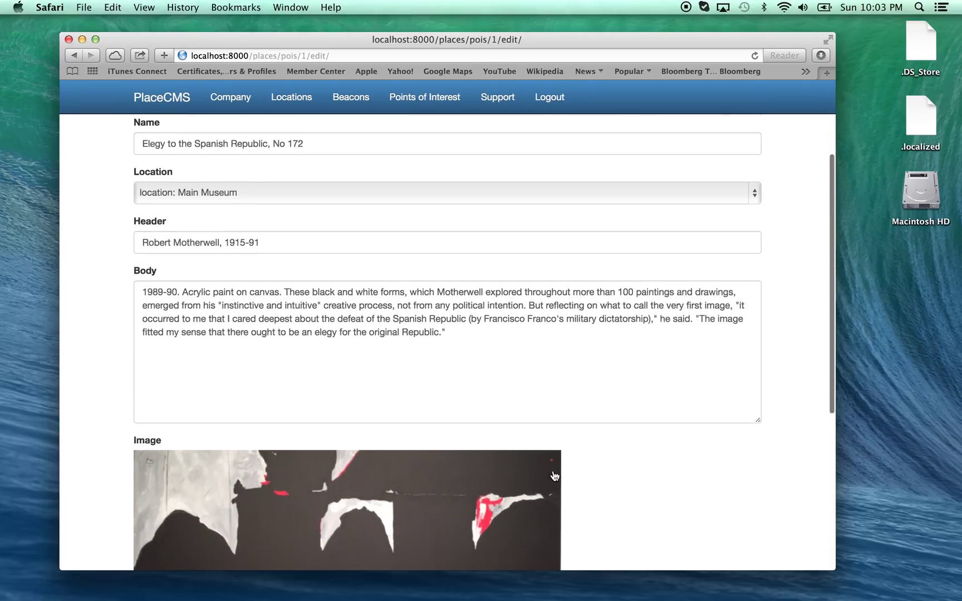
scroll(555, 476, up, 5)
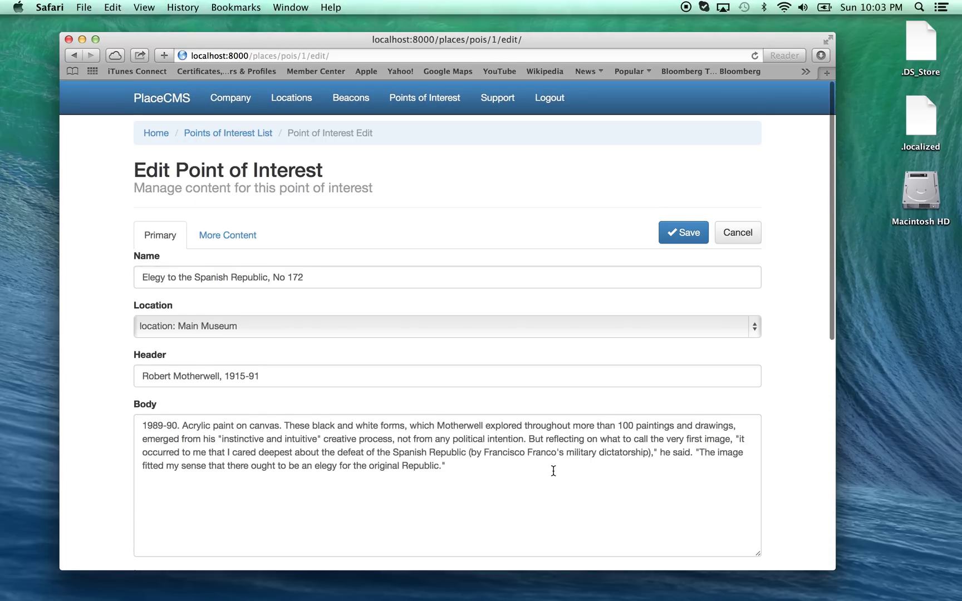
click(231, 236)
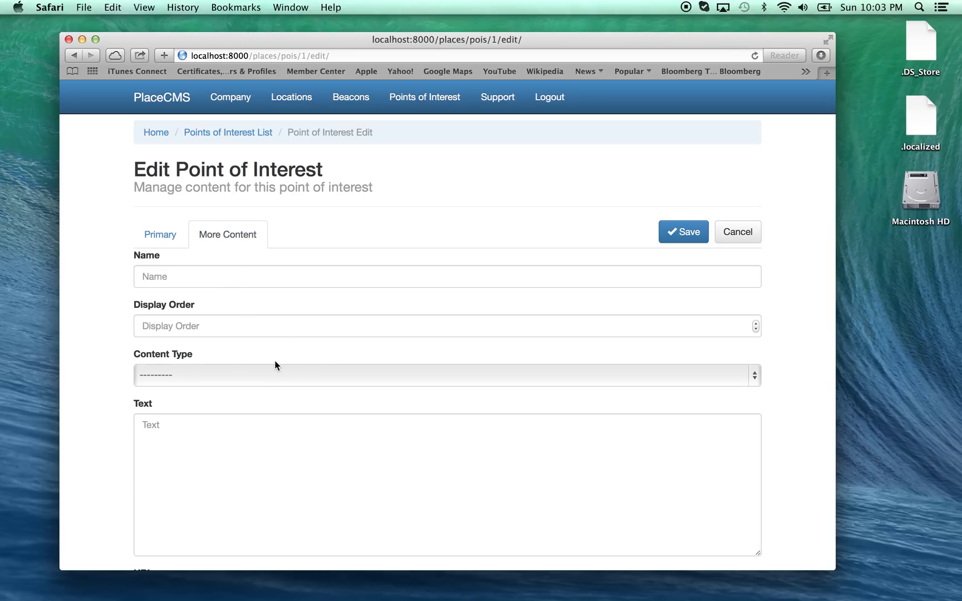
- Check the Content Type options without choosing one, then return to the Points of Interest List
click(249, 372)
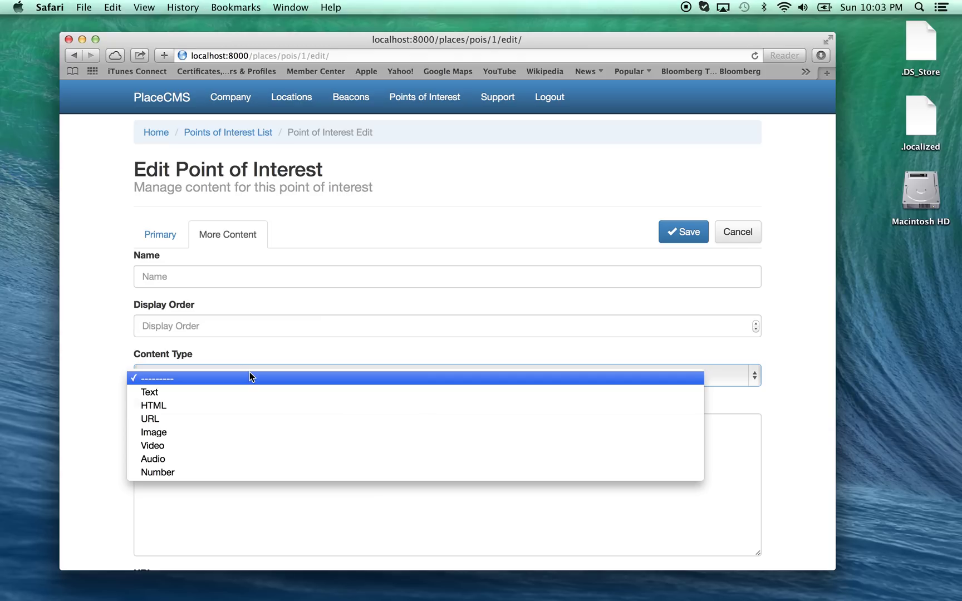
click(407, 225)
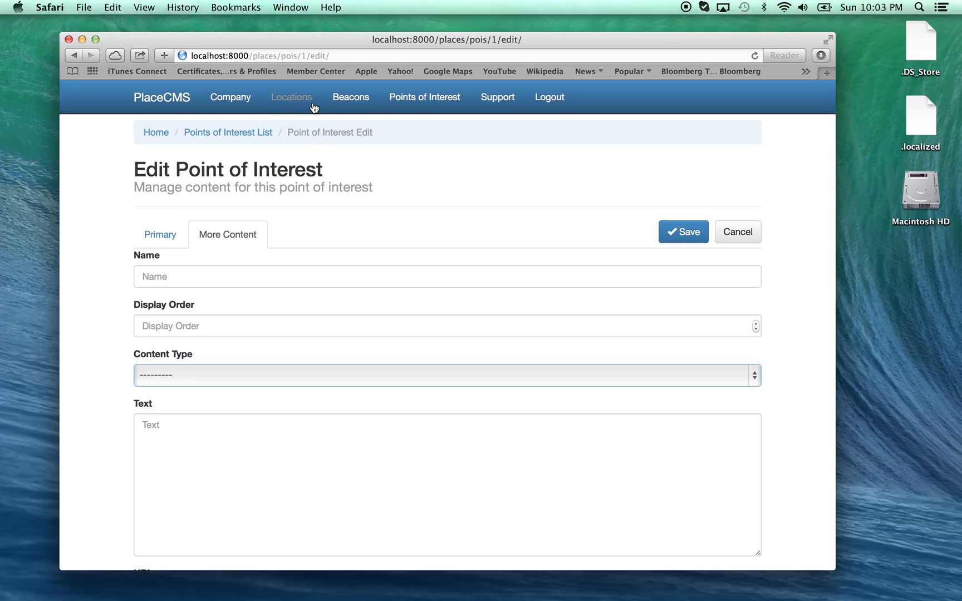
click(237, 130)
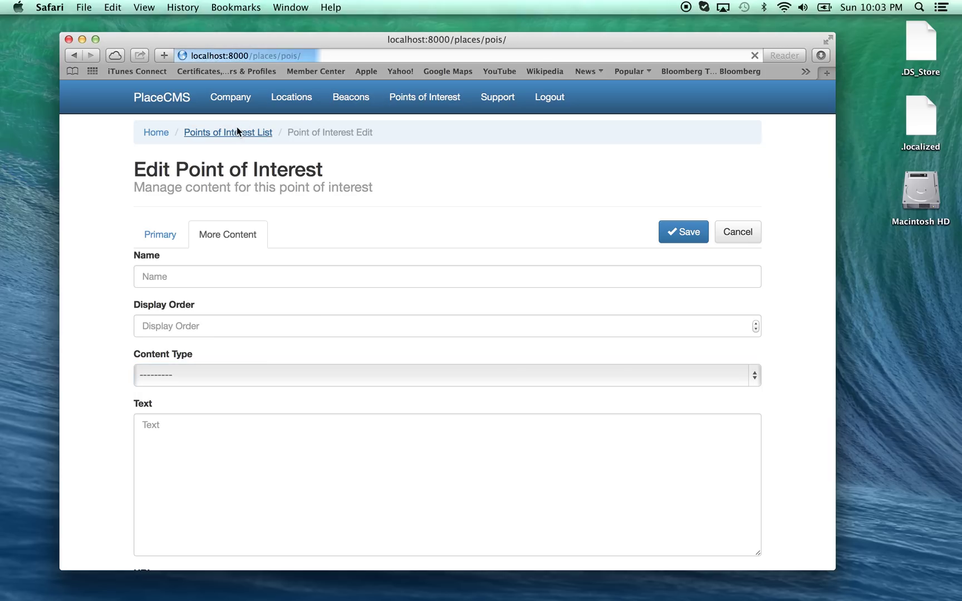